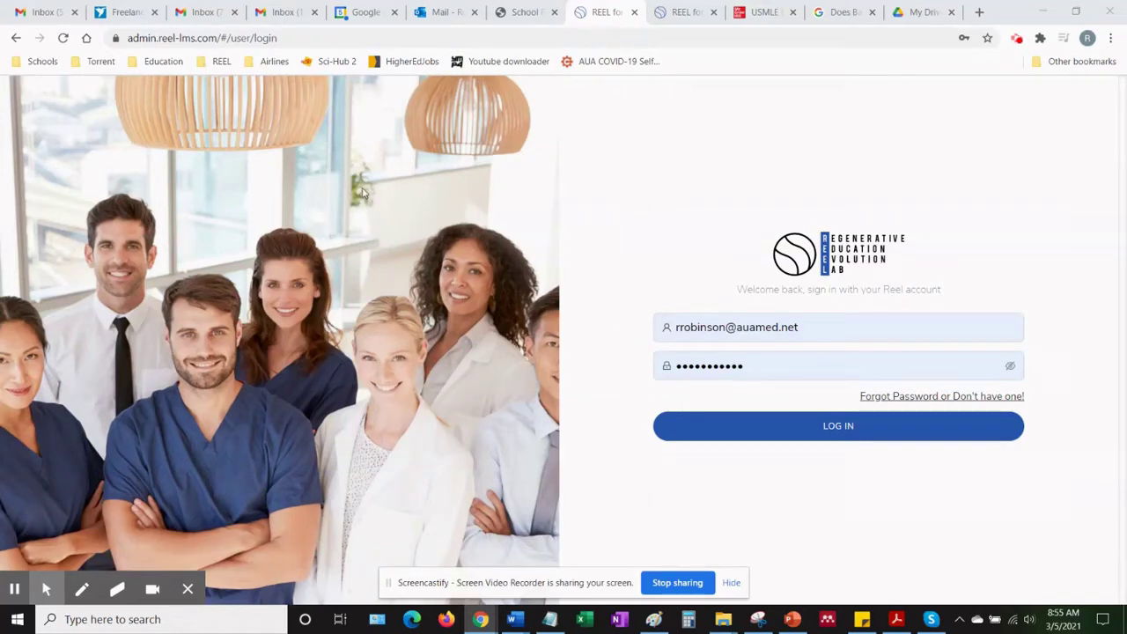
# Step: Select the current login page address in the browser's address bar
pyautogui.click(294, 39)
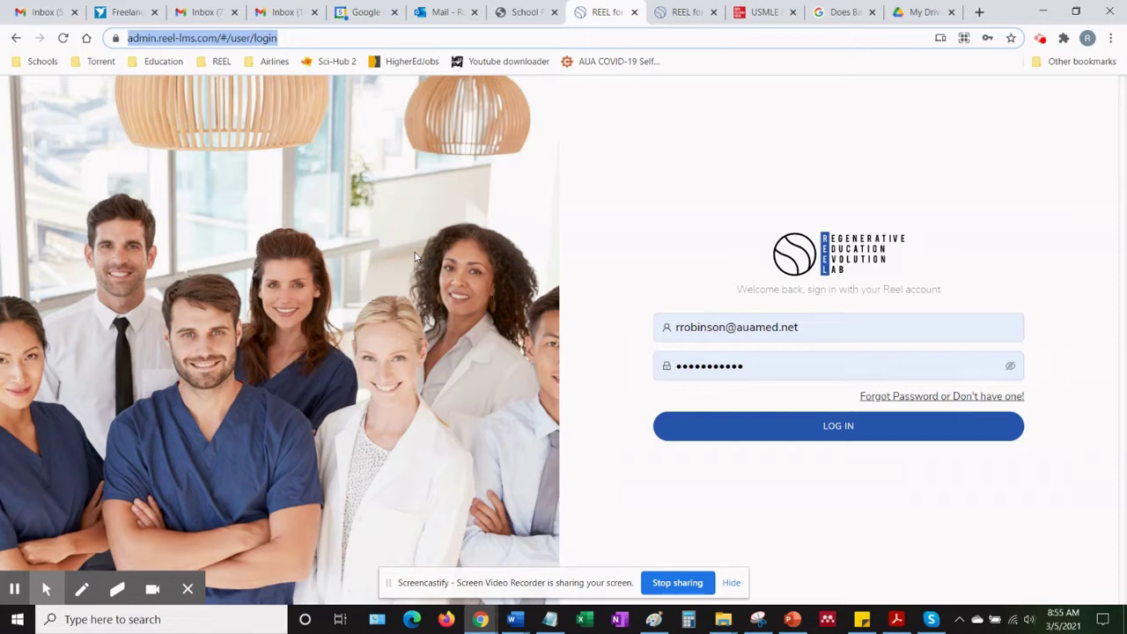
# Step: Load reel-lms.com and reveal the home page's faculty and student login options
pyautogui.write('reel')
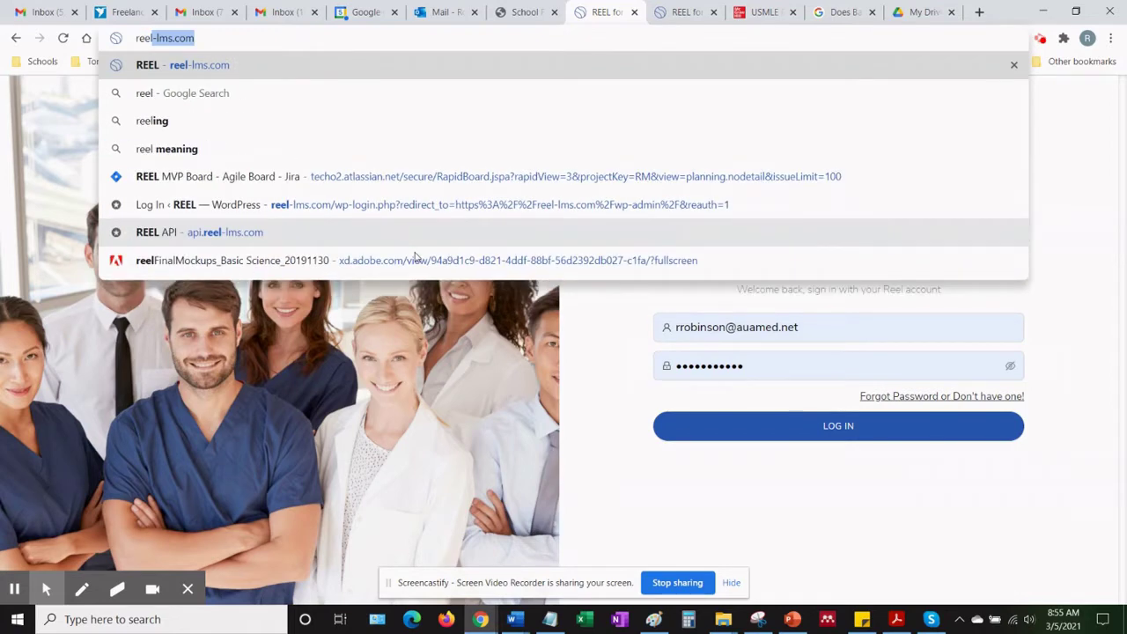
pyautogui.write('-lms')
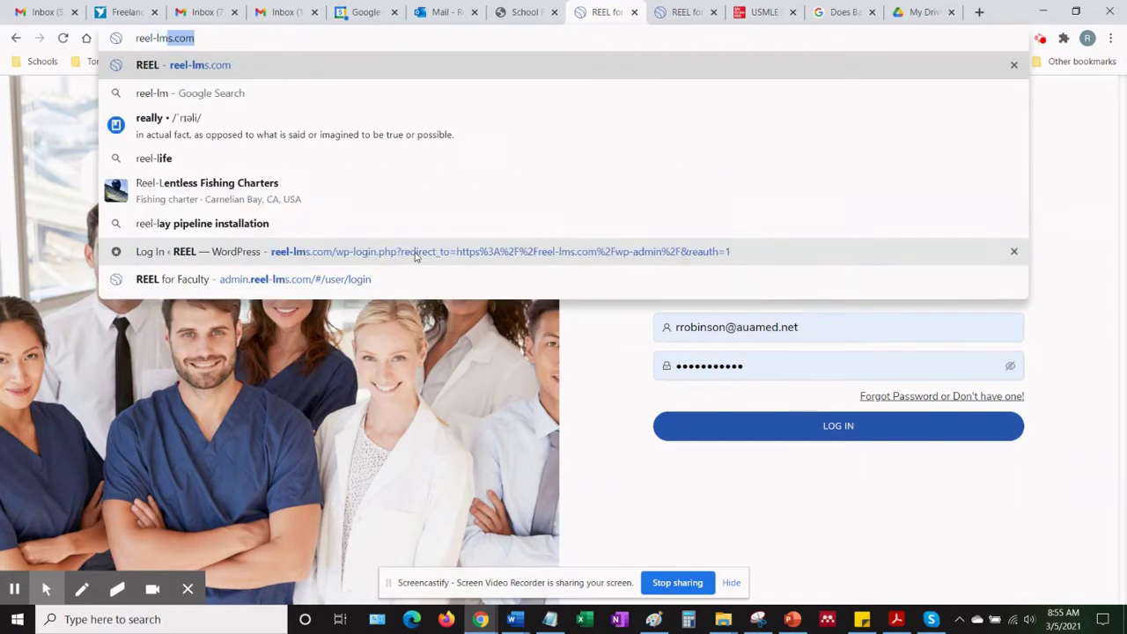
pyautogui.write('.com')
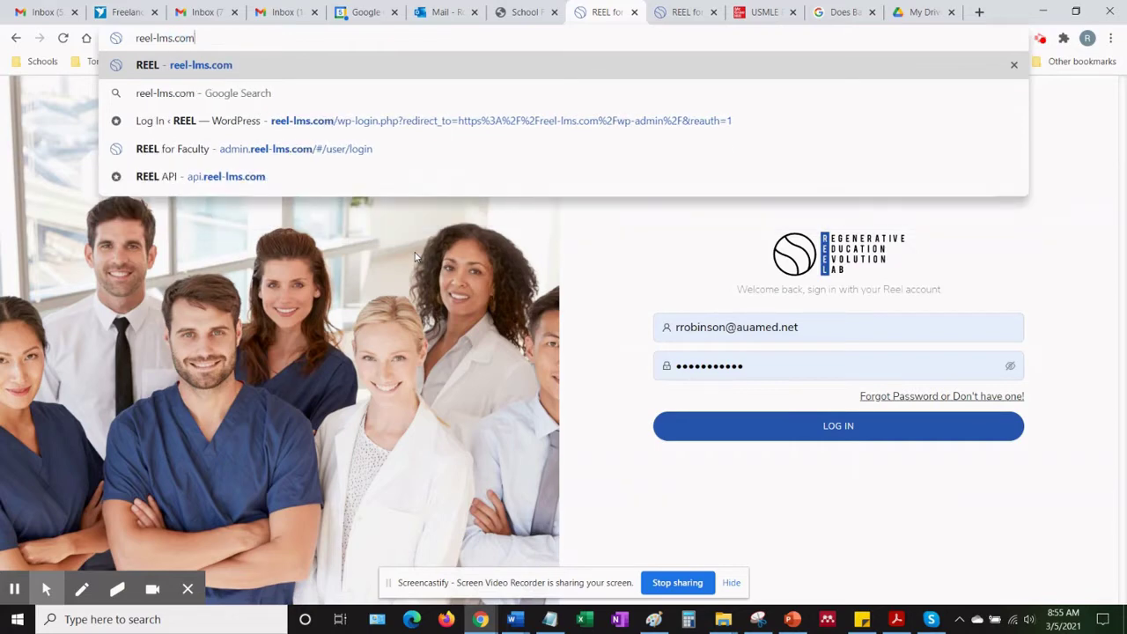
pyautogui.press('Return')
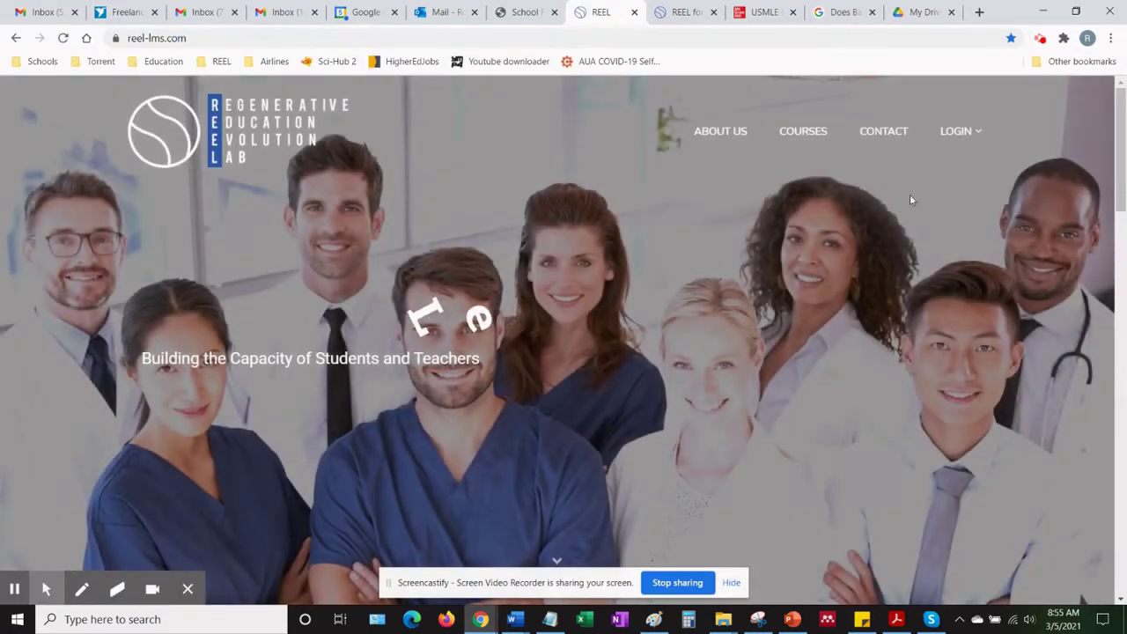
pyautogui.moveTo(957, 132)
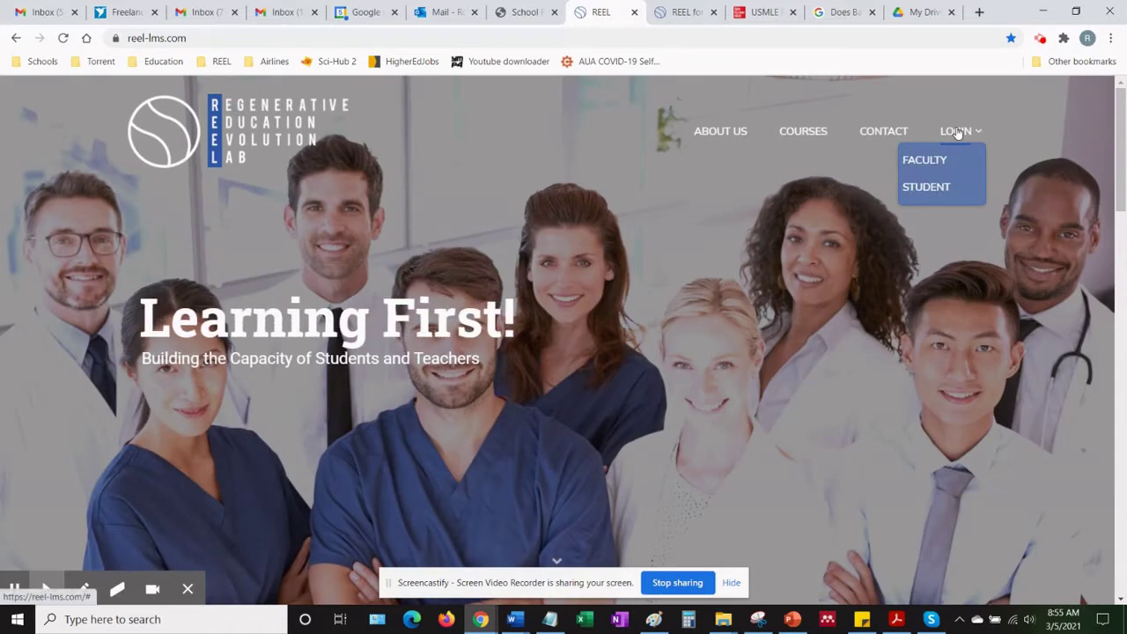
# Step: Sign in as faculty with the saved login, reaching the Spring 2021 - Semester 1 Dashboard
pyautogui.click(911, 163)
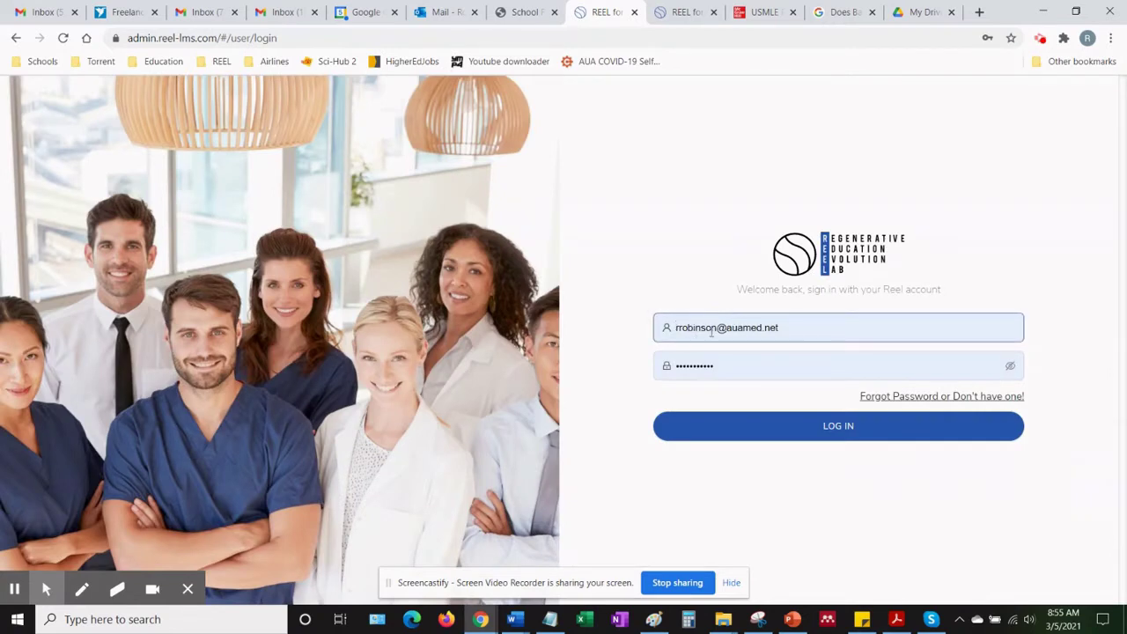
pyautogui.click(763, 329)
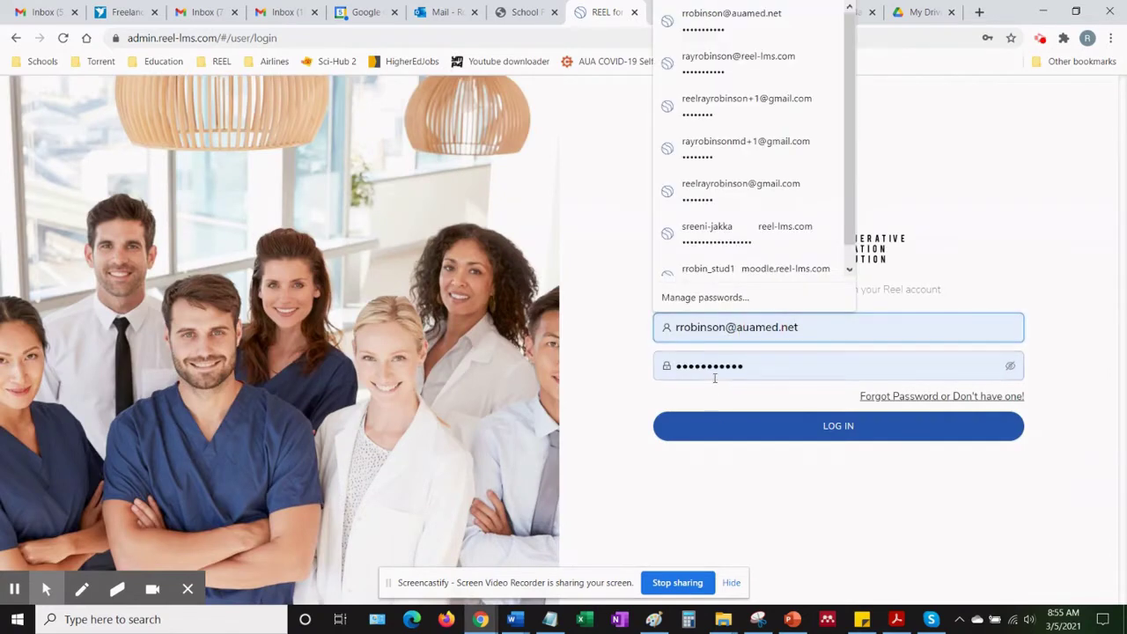
pyautogui.click(808, 433)
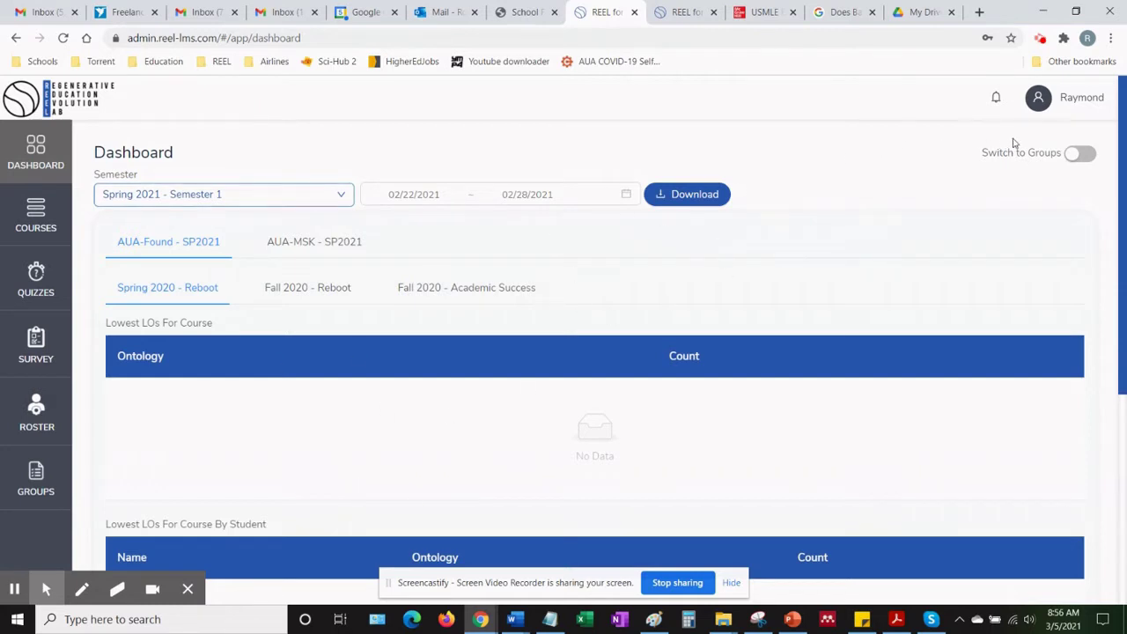
pyautogui.click(1080, 104)
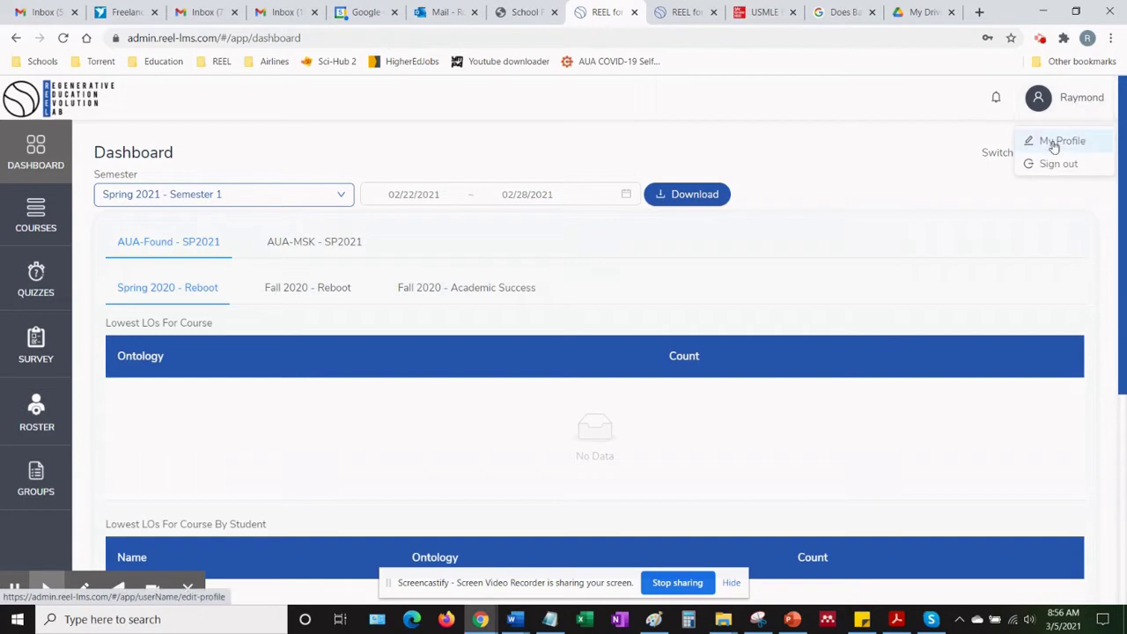
pyautogui.click(1054, 143)
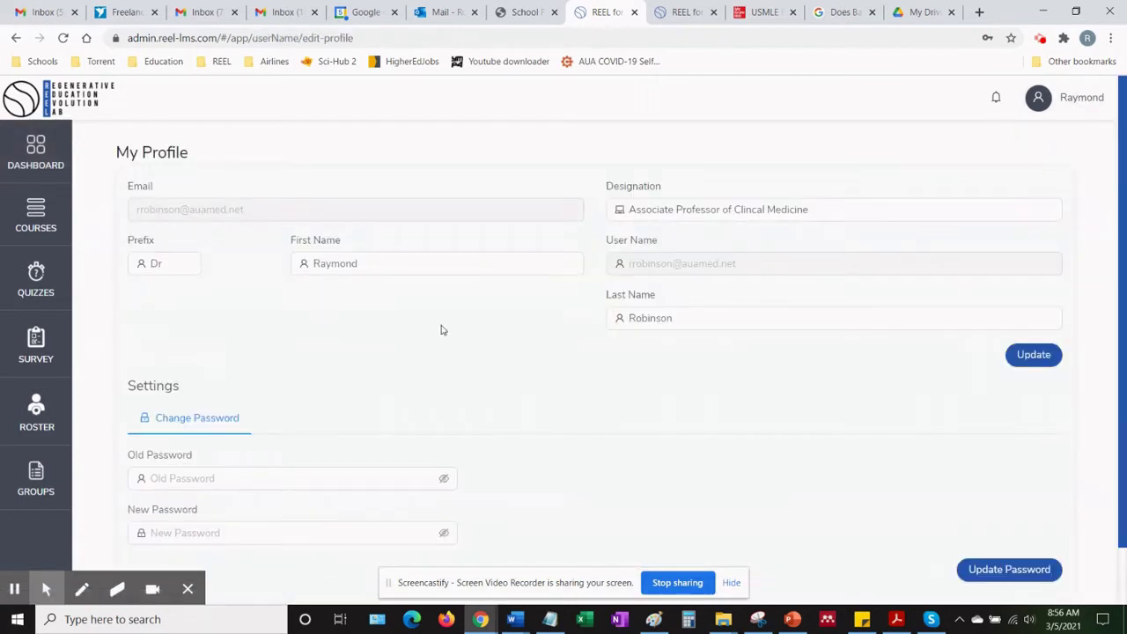
pyautogui.scroll(-1, 443, 330)
pyautogui.click(175, 408)
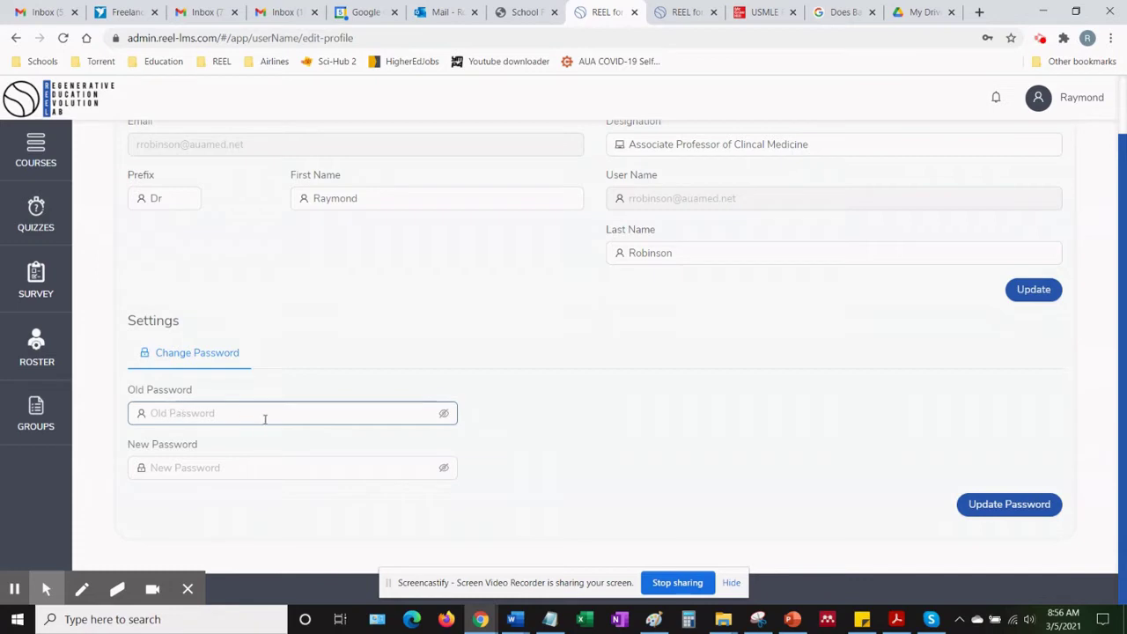
pyautogui.click(211, 458)
pyautogui.click(256, 488)
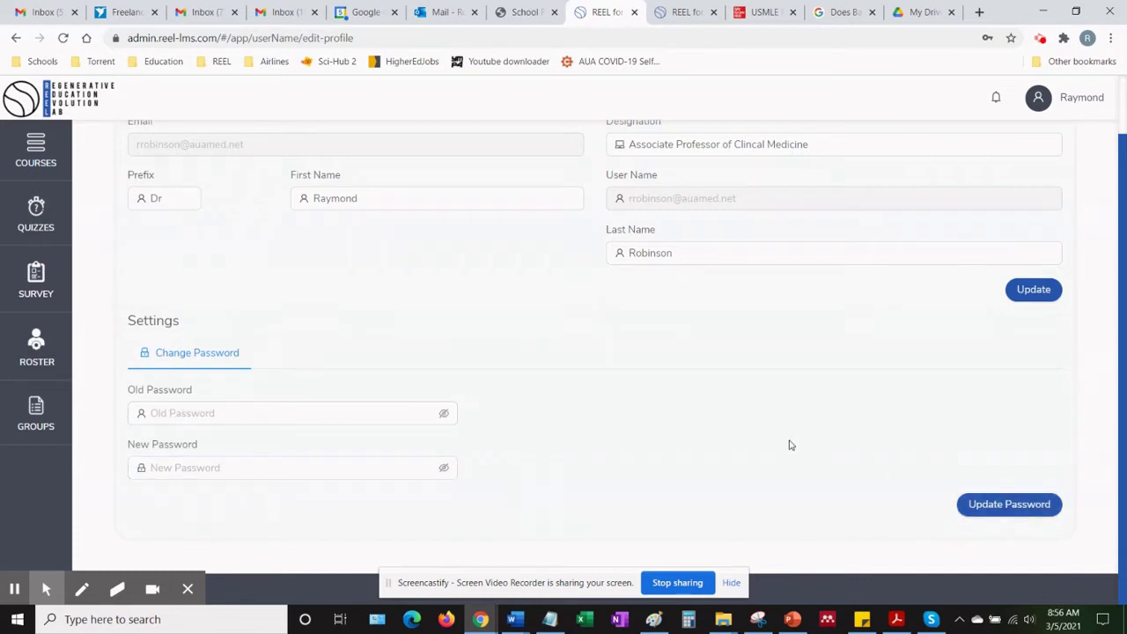
pyautogui.scroll(1, 789, 441)
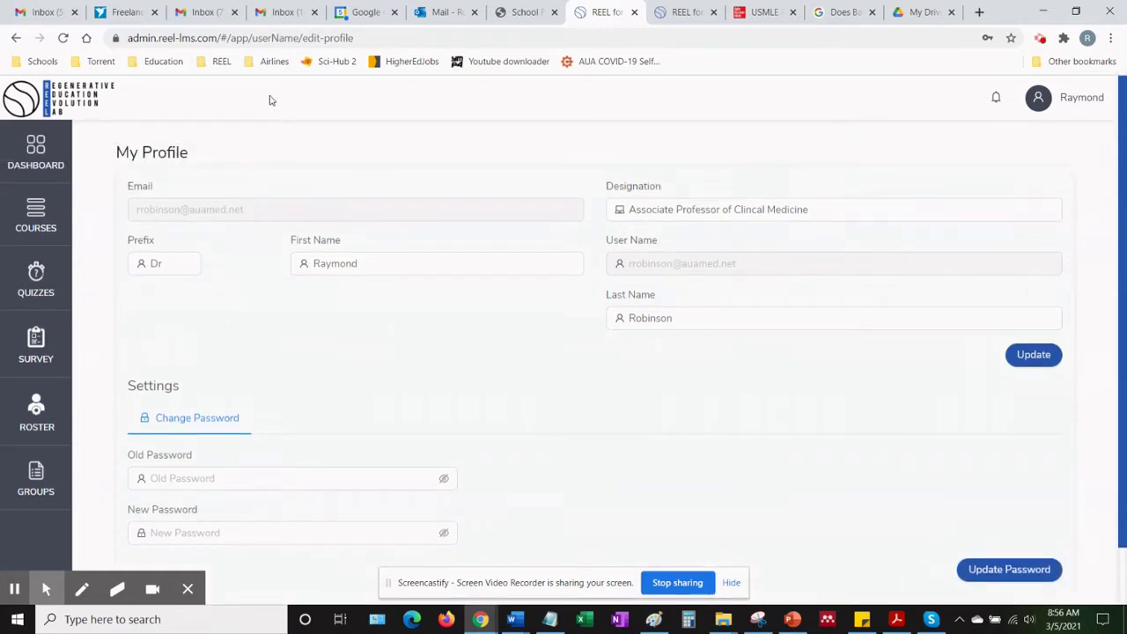
pyautogui.click(16, 156)
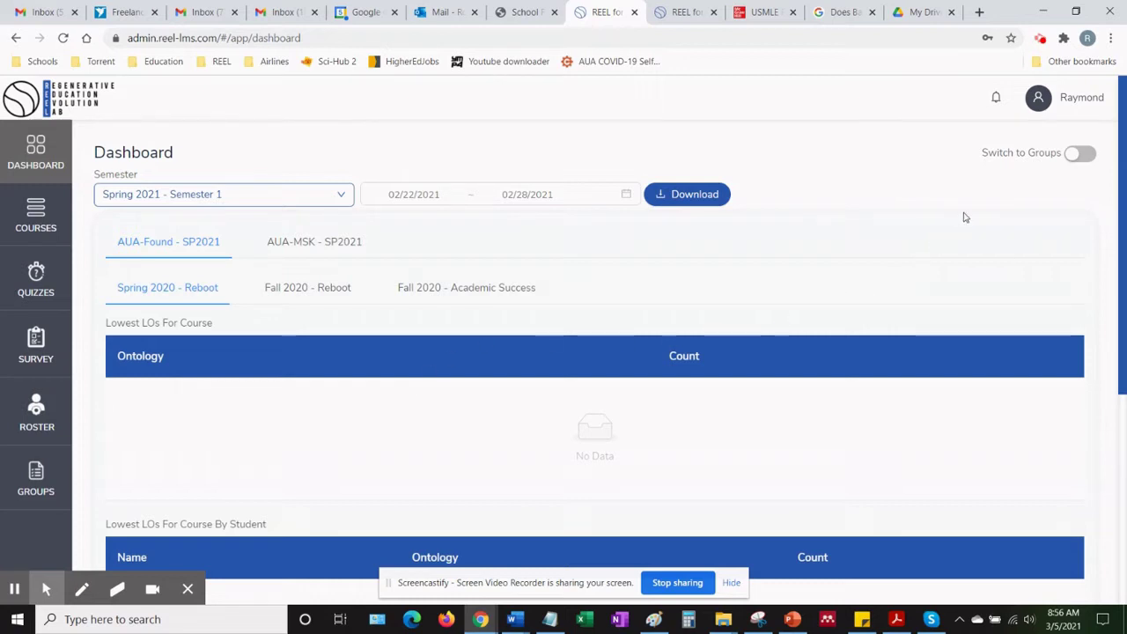
# Step: Switch the Dashboard to group view, showing AUA-Found - SP2021 lowest LOs for L07
pyautogui.click(986, 153)
pyautogui.moveTo(986, 152); pyautogui.dragTo(1056, 153)
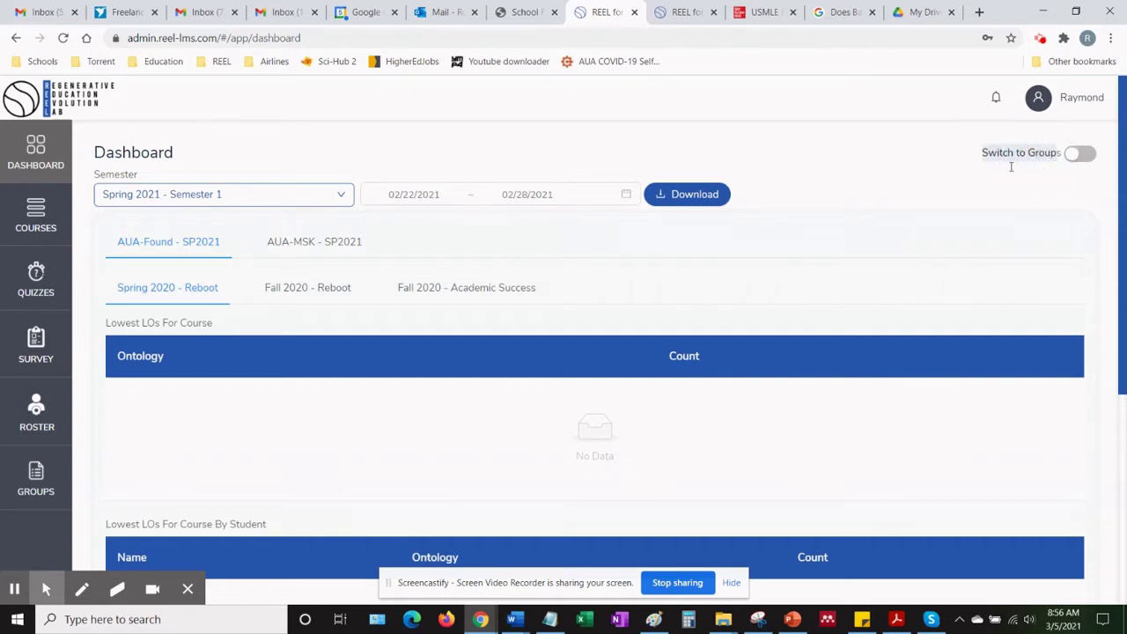
pyautogui.click(1091, 155)
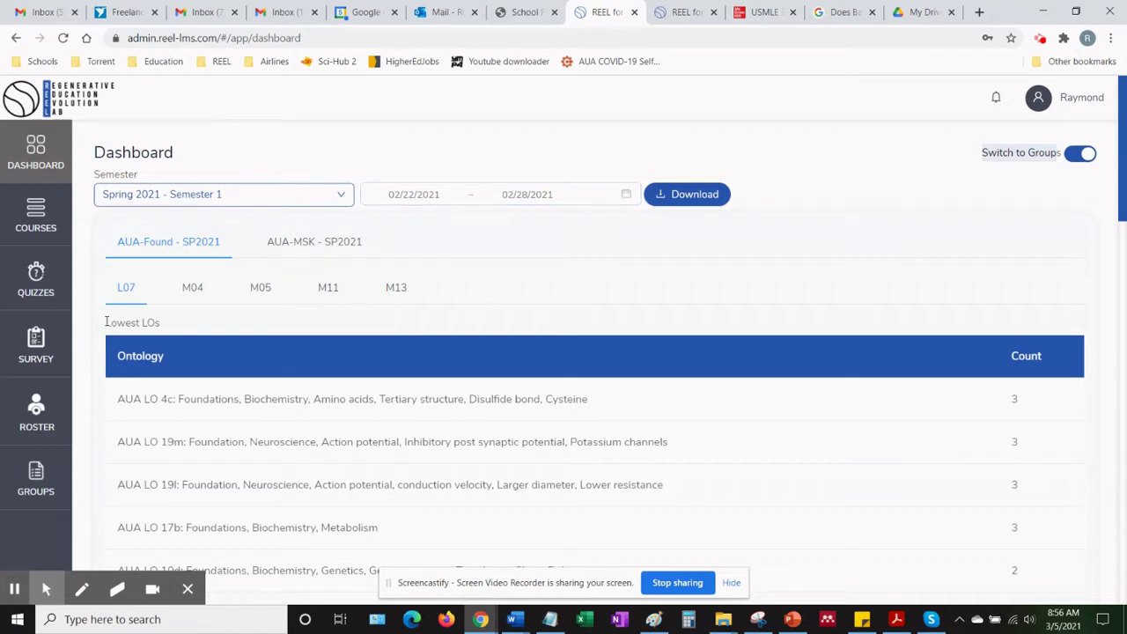
pyautogui.moveTo(106, 322); pyautogui.dragTo(160, 322)
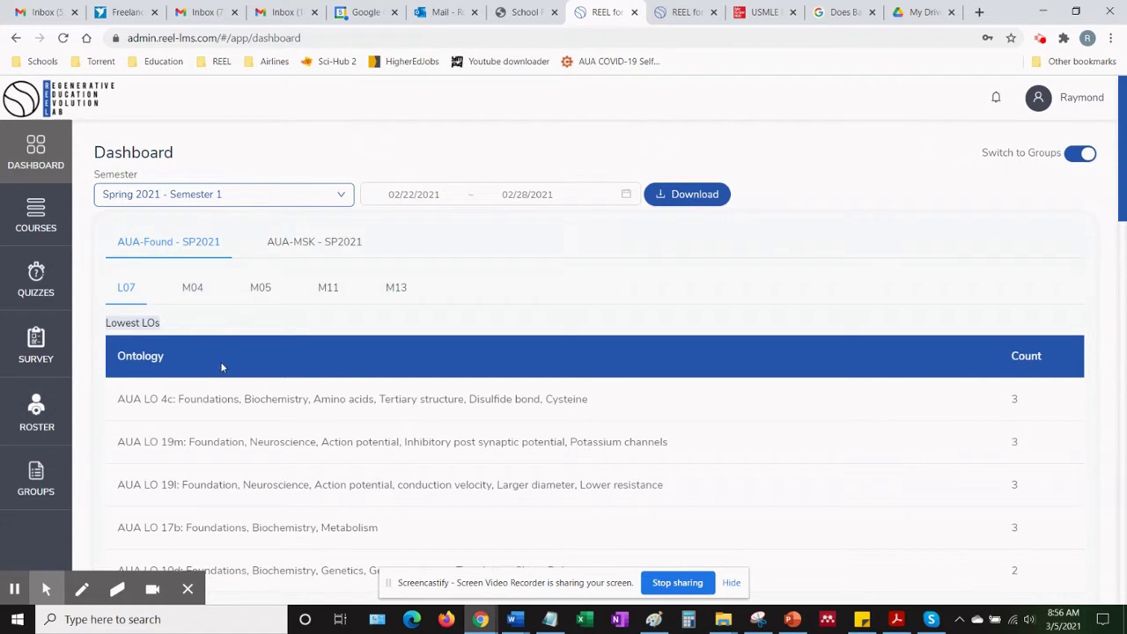
pyautogui.scroll(-1, 201, 411)
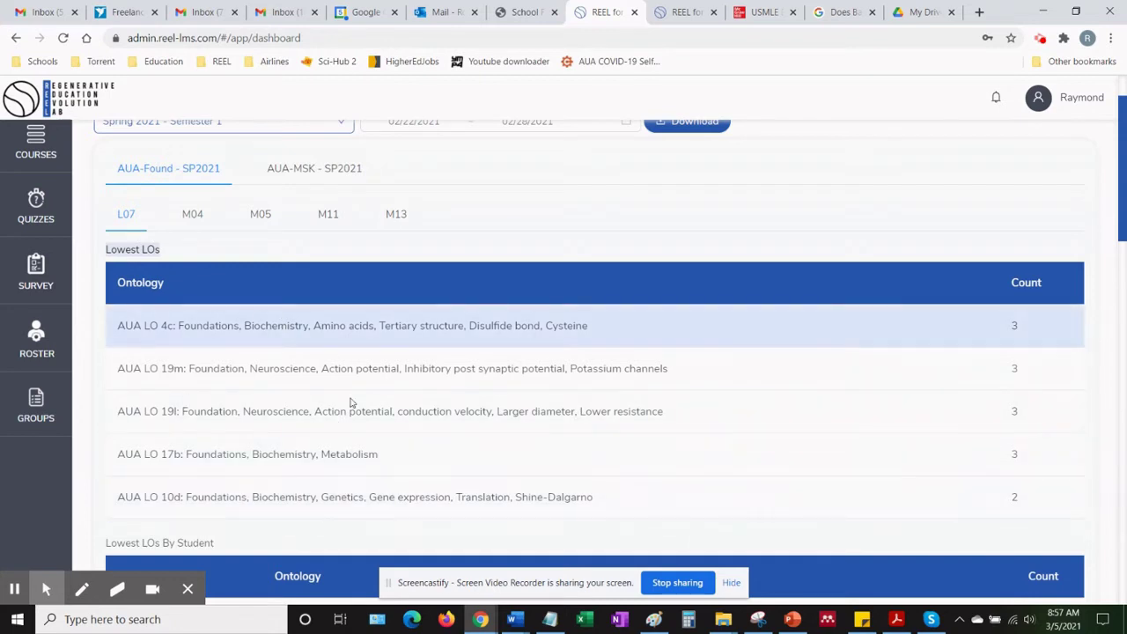
pyautogui.scroll(1, 369, 363)
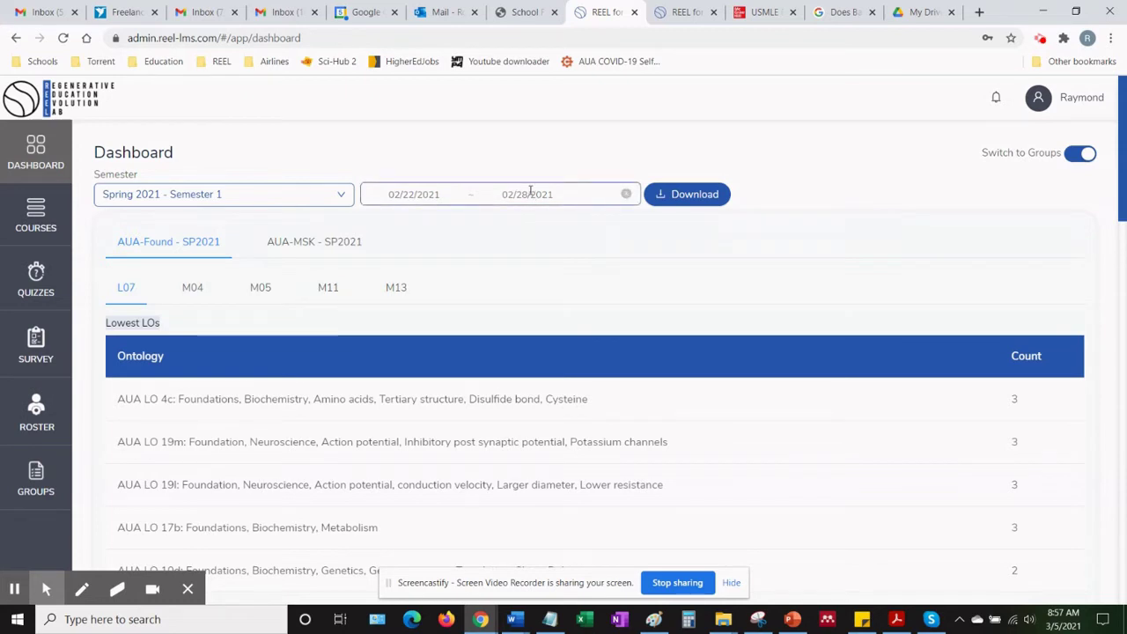
pyautogui.scroll(-1, 542, 229)
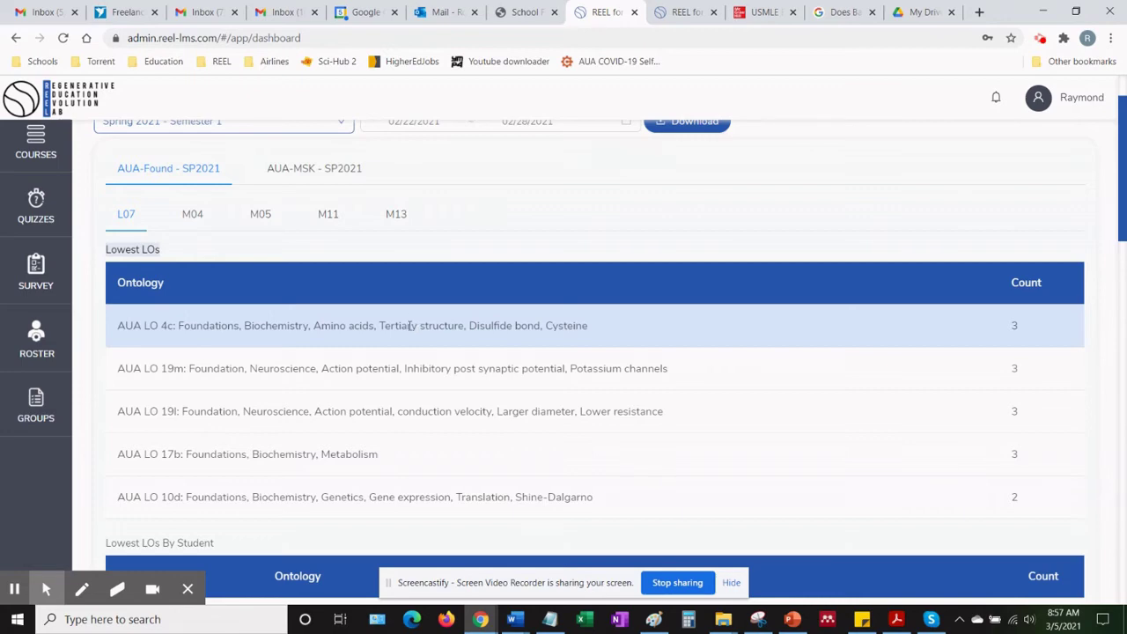
pyautogui.click(410, 326)
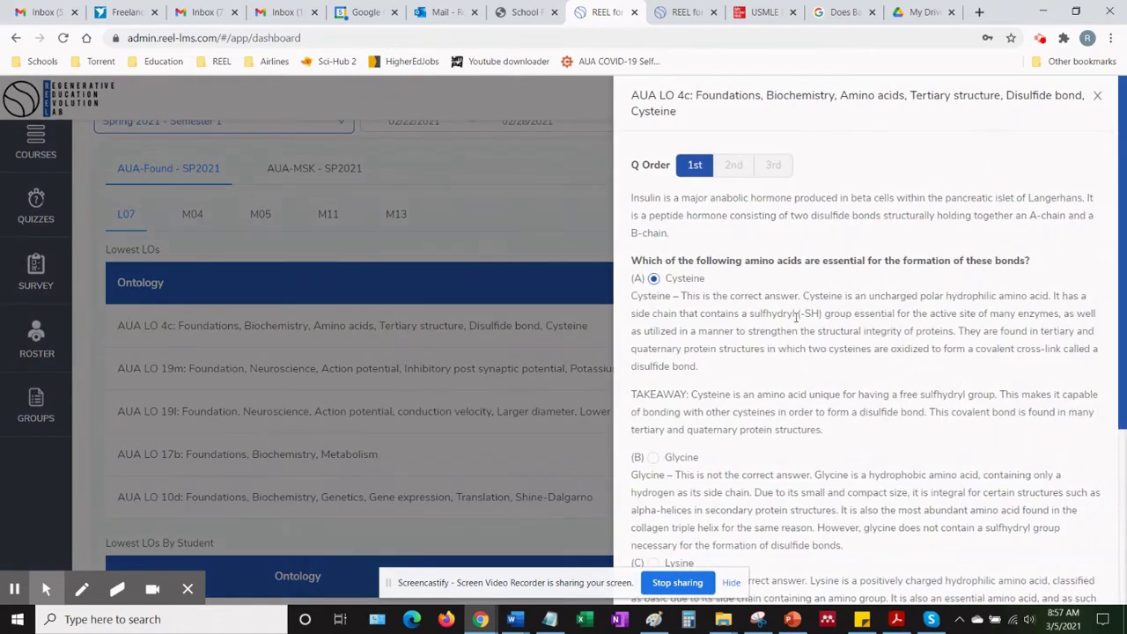
pyautogui.scroll(-1, 754, 218)
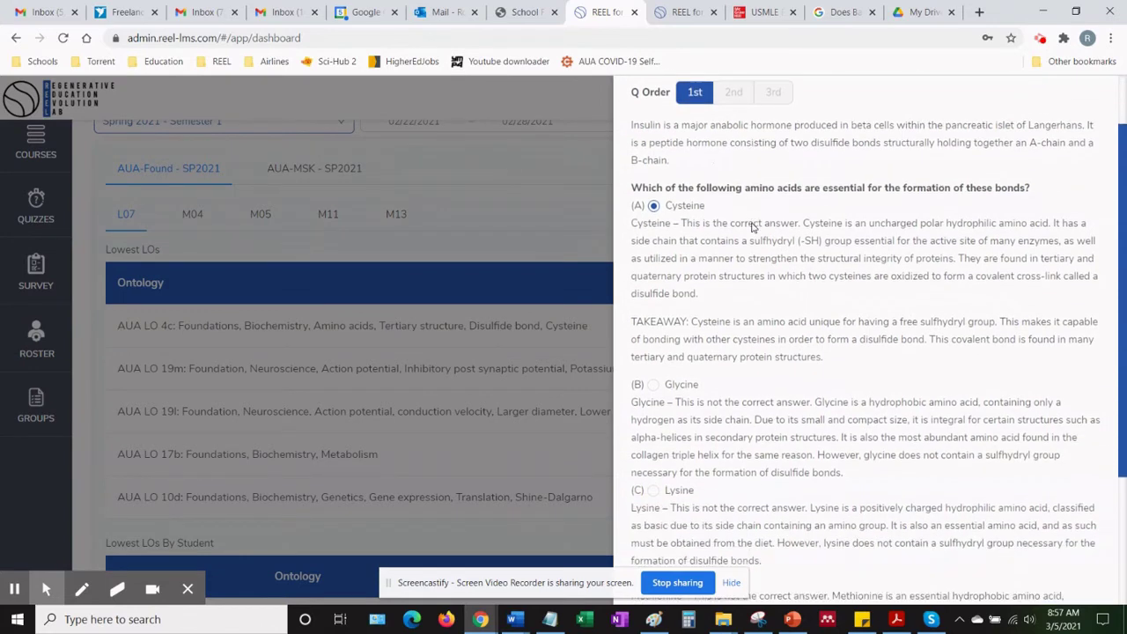
pyautogui.scroll(-3, 734, 350)
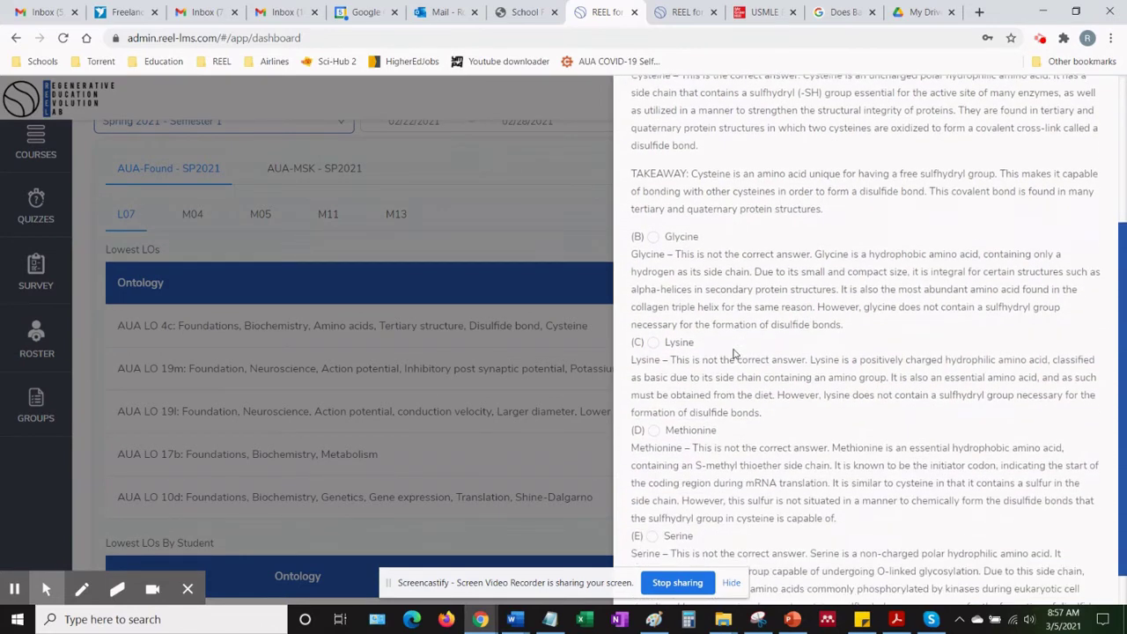
pyautogui.scroll(3, 734, 351)
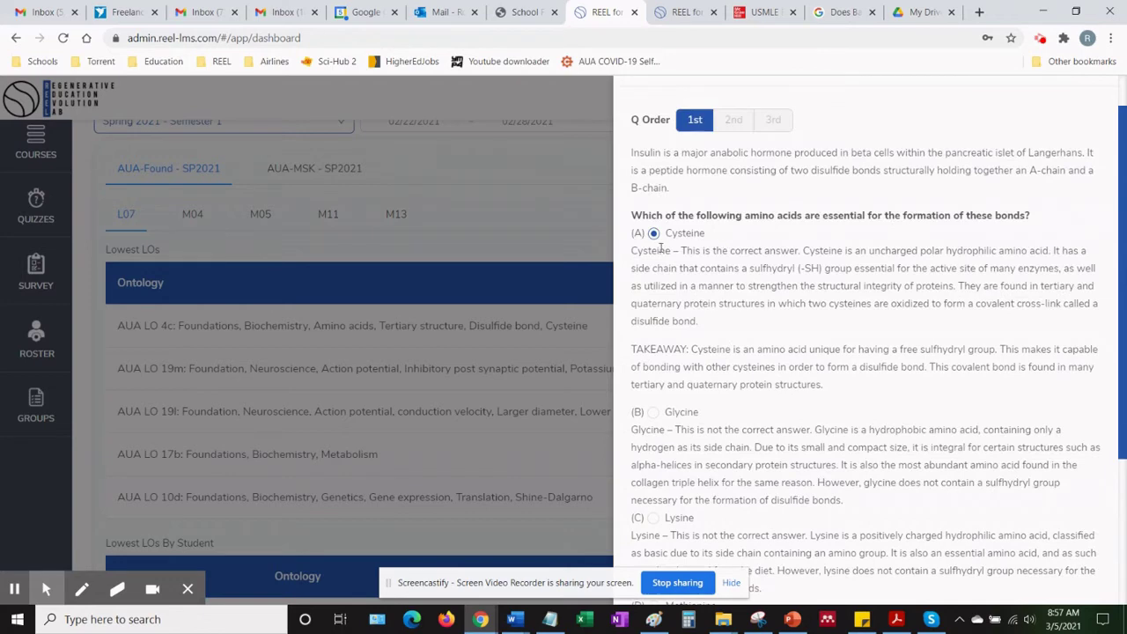
pyautogui.click(553, 212)
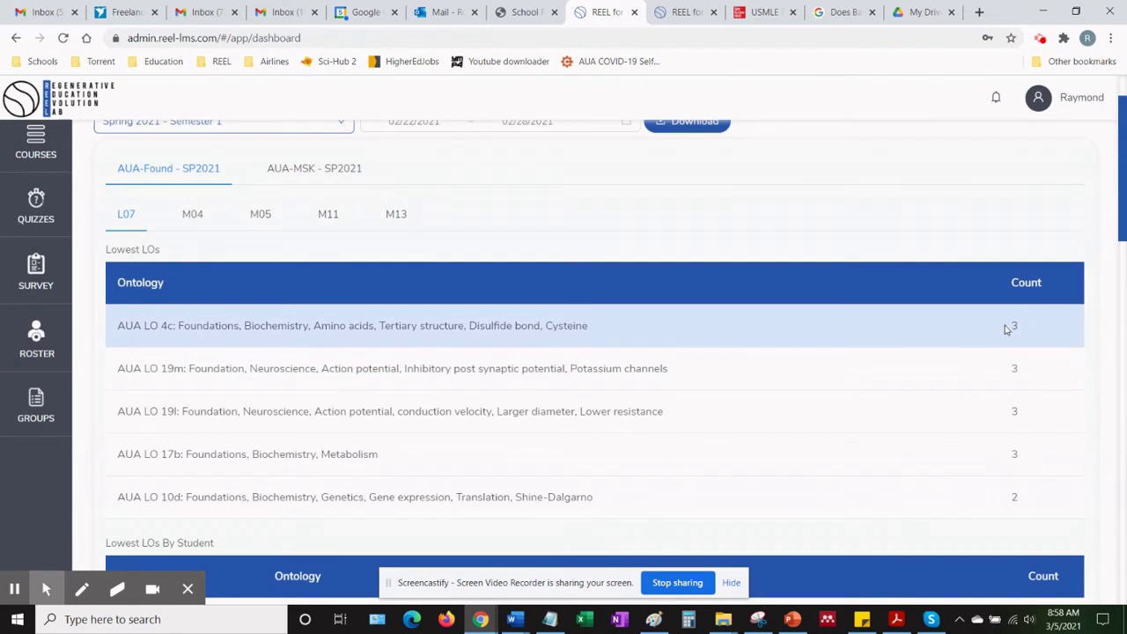
# Step: Change the dashboard date range to 02/08/2021 through 03/05/2021
pyautogui.scroll(1, 623, 254)
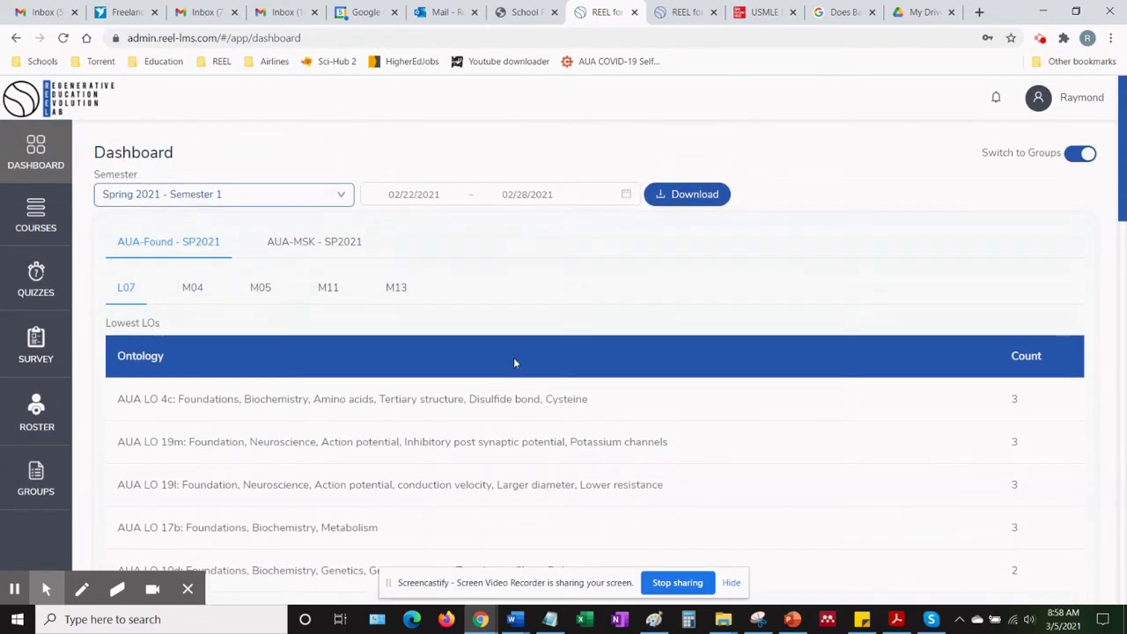
pyautogui.click(410, 194)
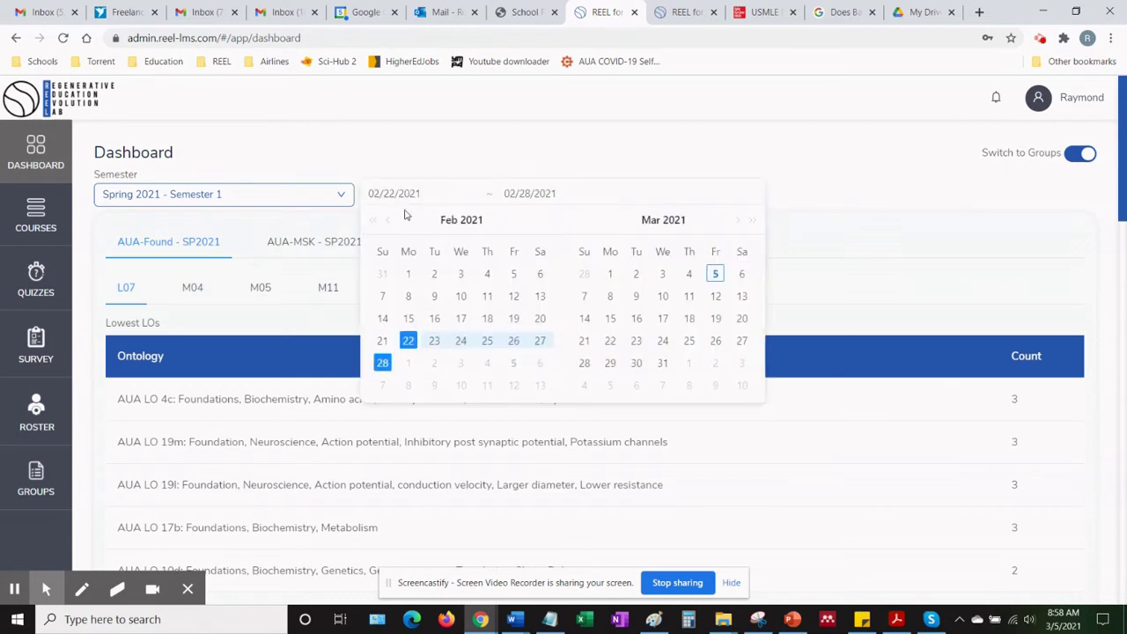
pyautogui.click(408, 298)
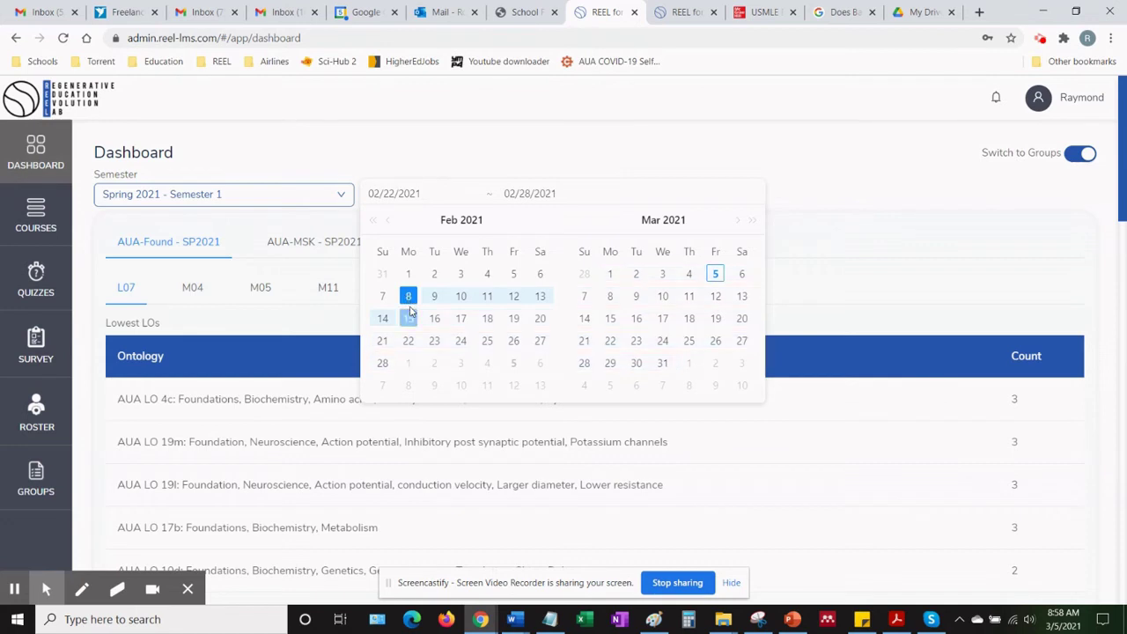
pyautogui.click(434, 319)
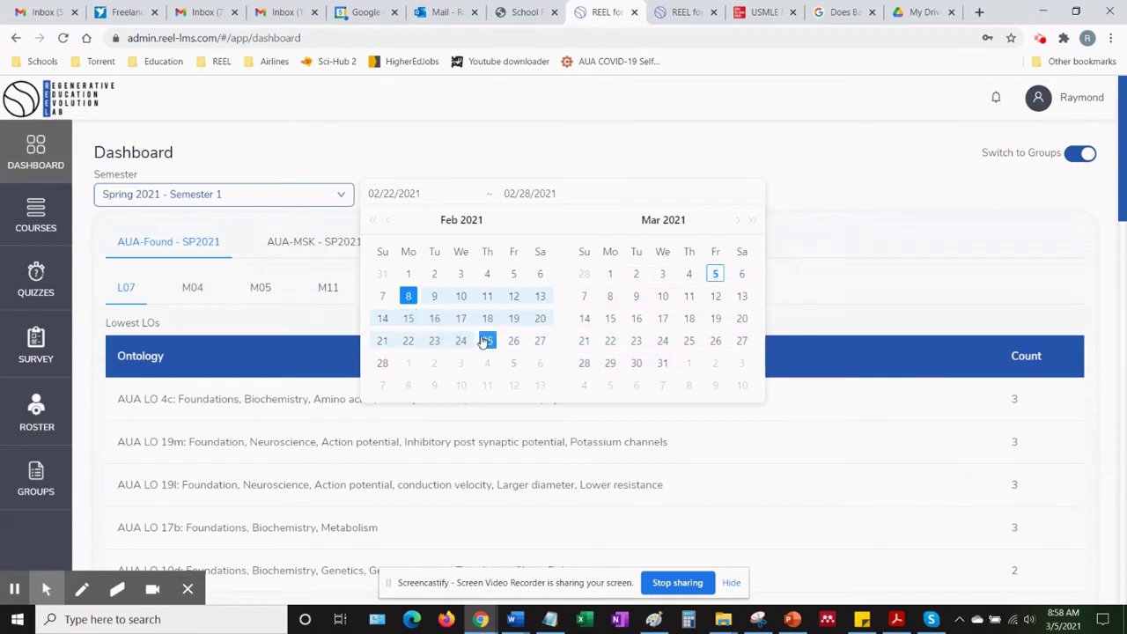
pyautogui.click(716, 276)
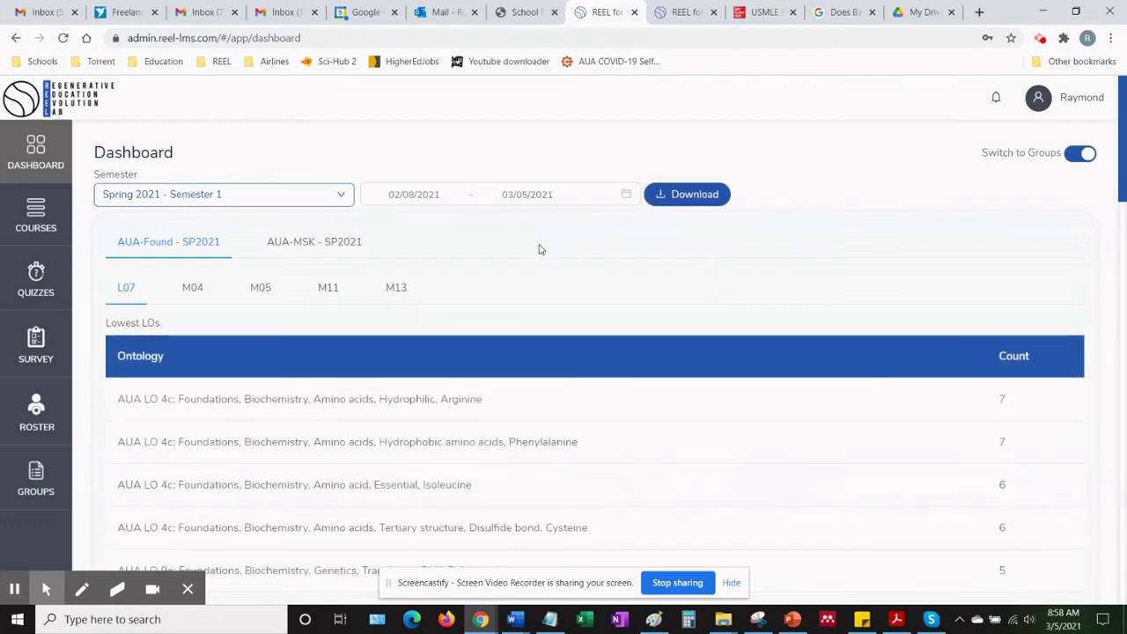
pyautogui.scroll(-2, 540, 246)
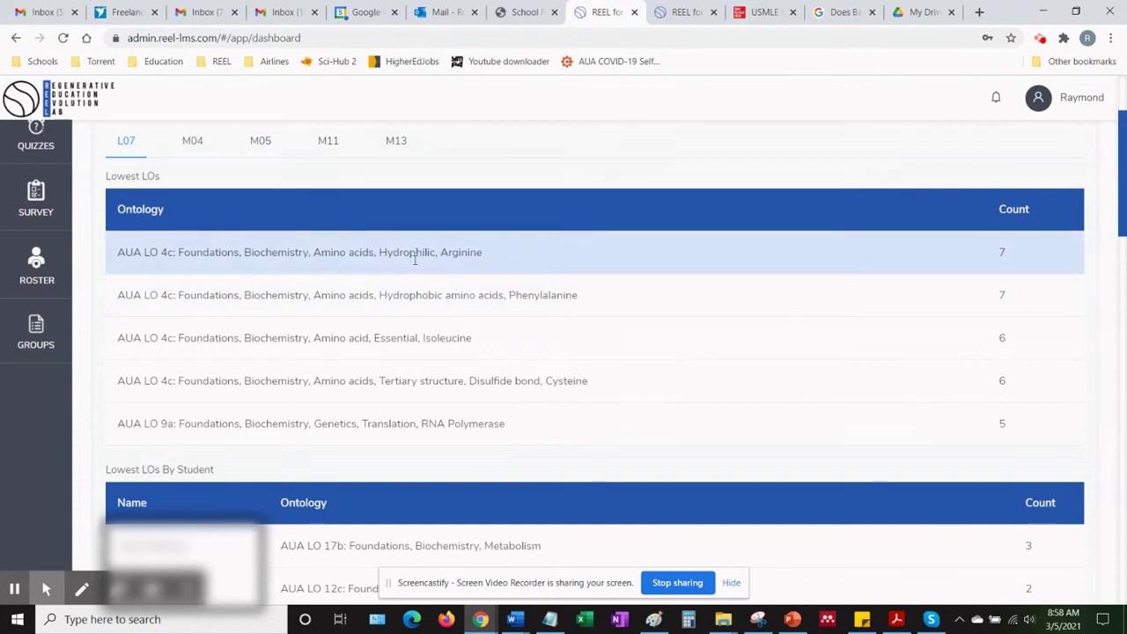
pyautogui.scroll(-3, 412, 255)
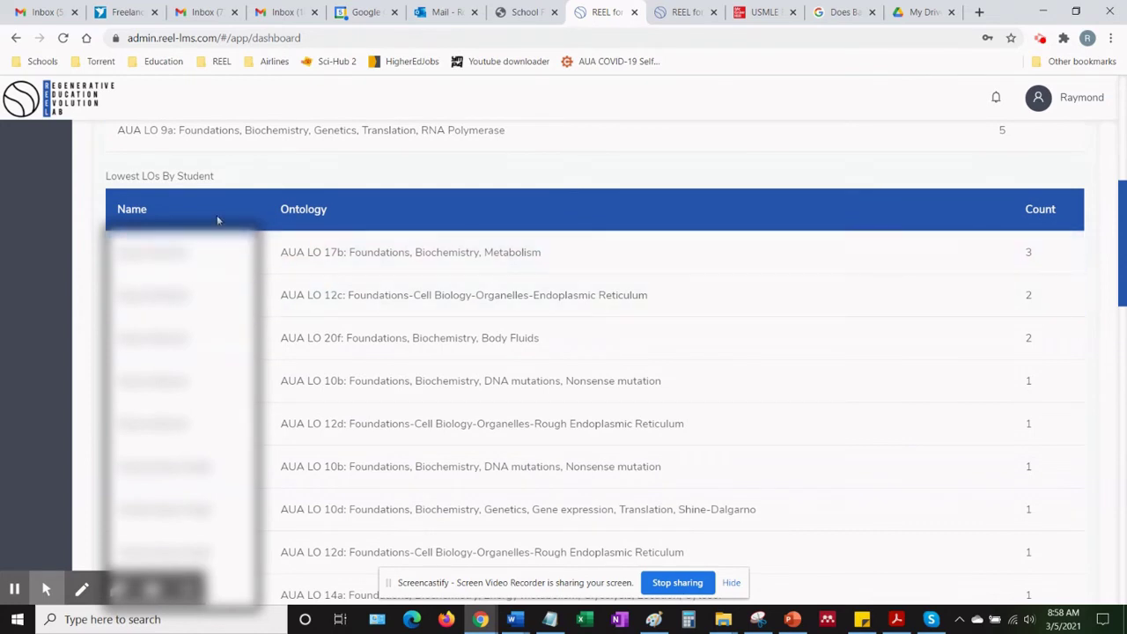
pyautogui.moveTo(102, 174); pyautogui.dragTo(221, 176)
pyautogui.scroll(5, 452, 241)
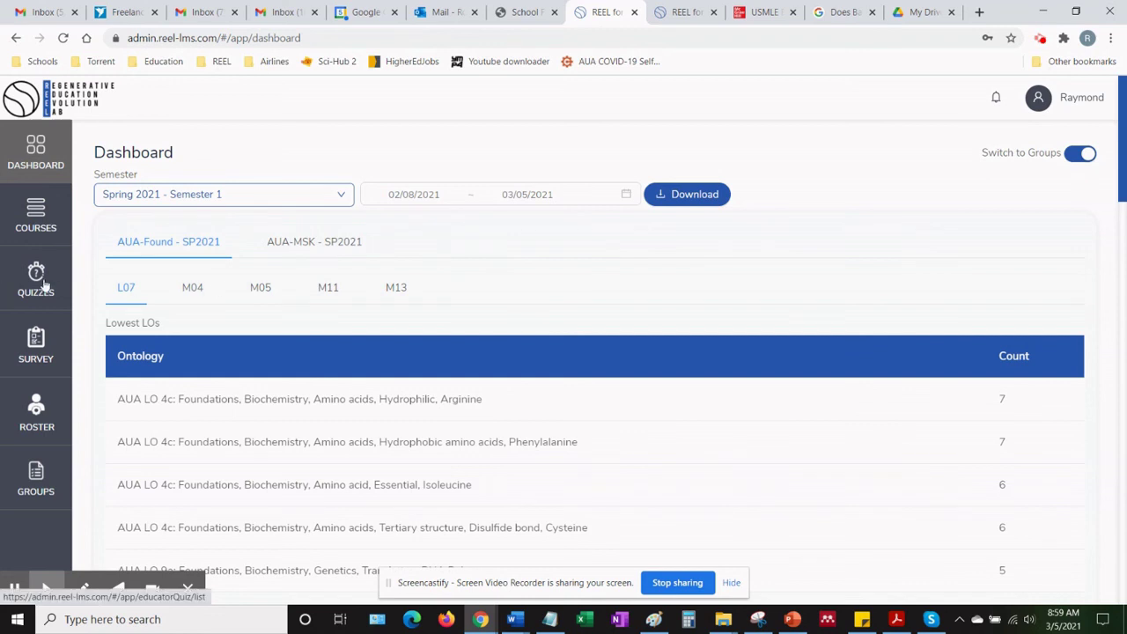
# Step: Navigate from the Survey section to the empty Quizzes list
pyautogui.click(39, 350)
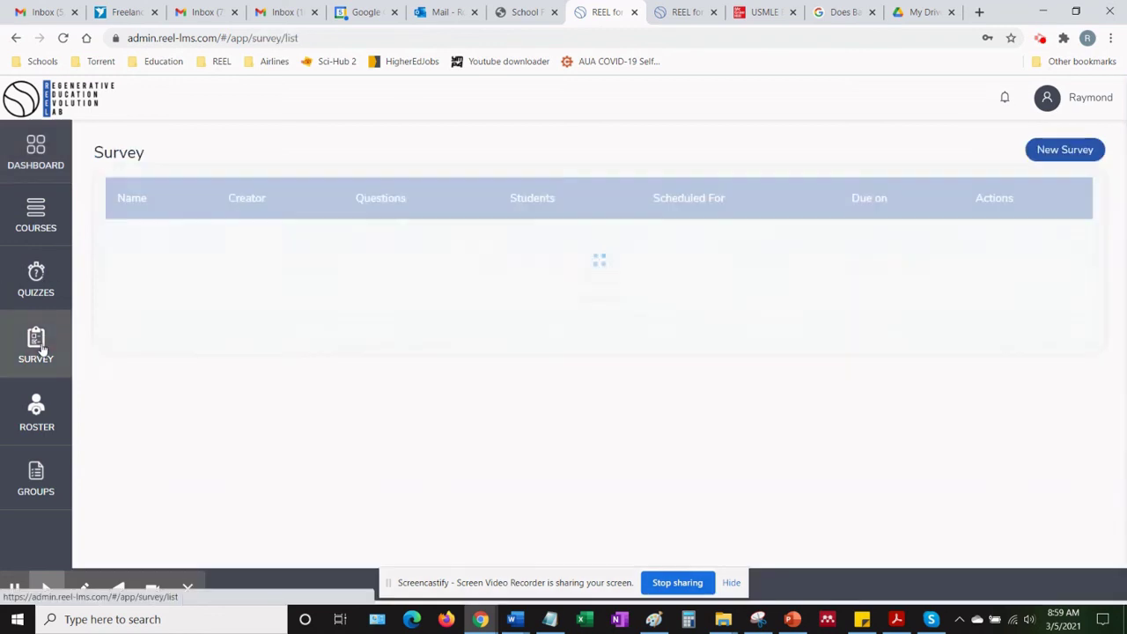
pyautogui.click(37, 276)
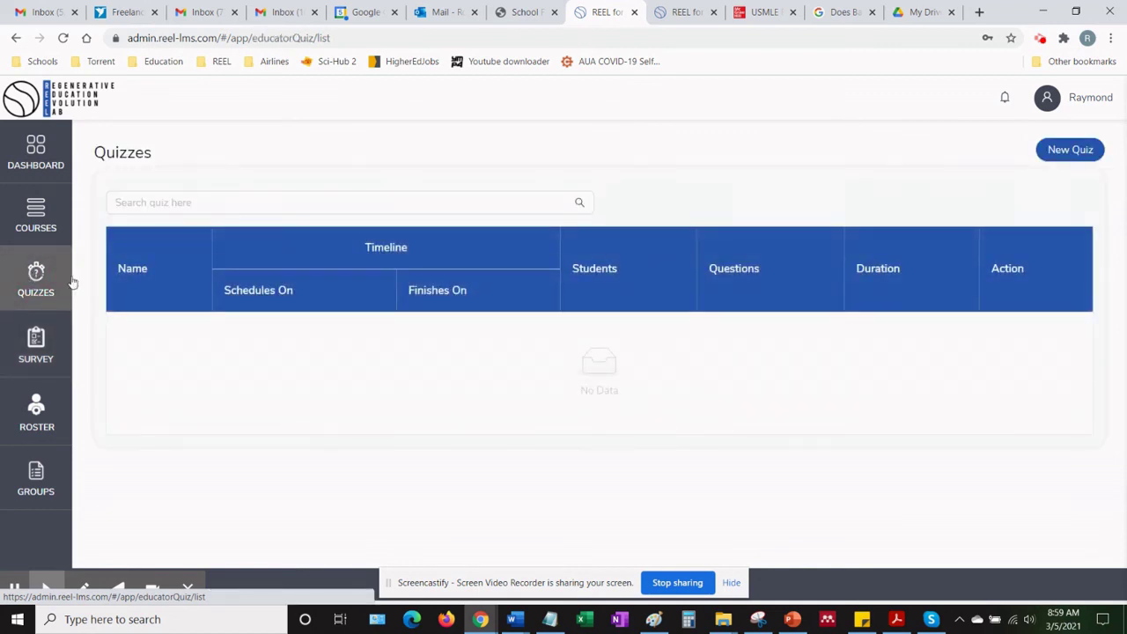